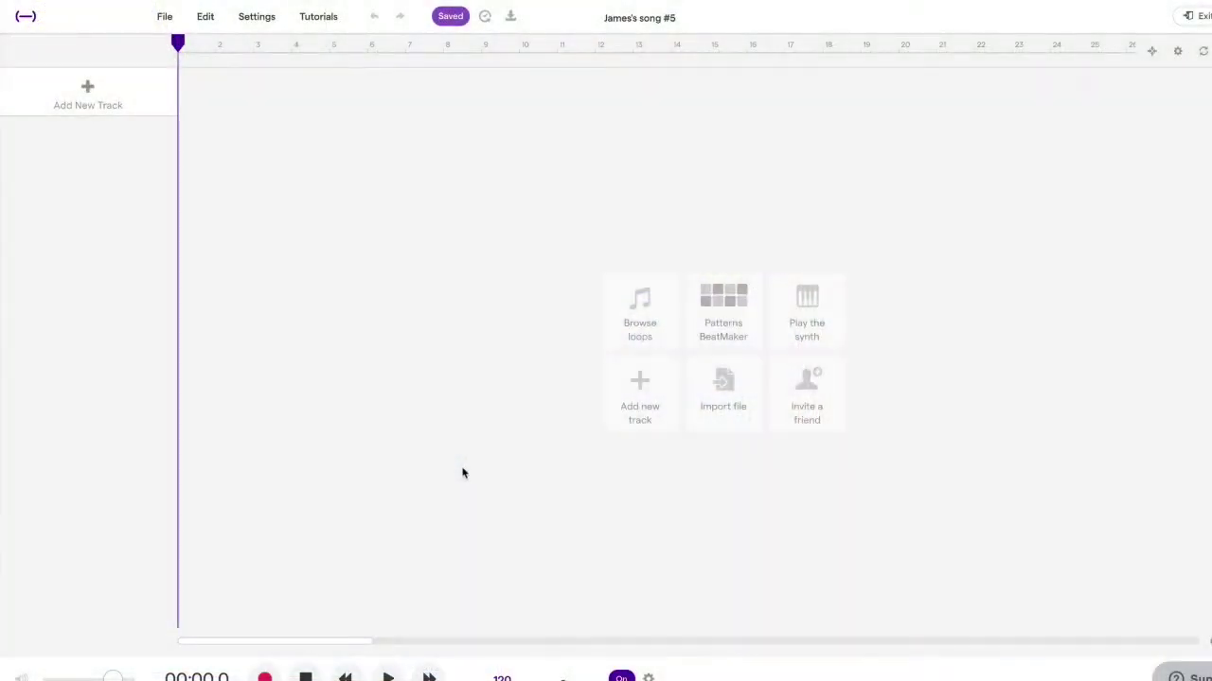
Add a new instrument track and load the Reed Me preset from Synths > Synths.
{"action": "left_click", "coordinate": [104, 105]}
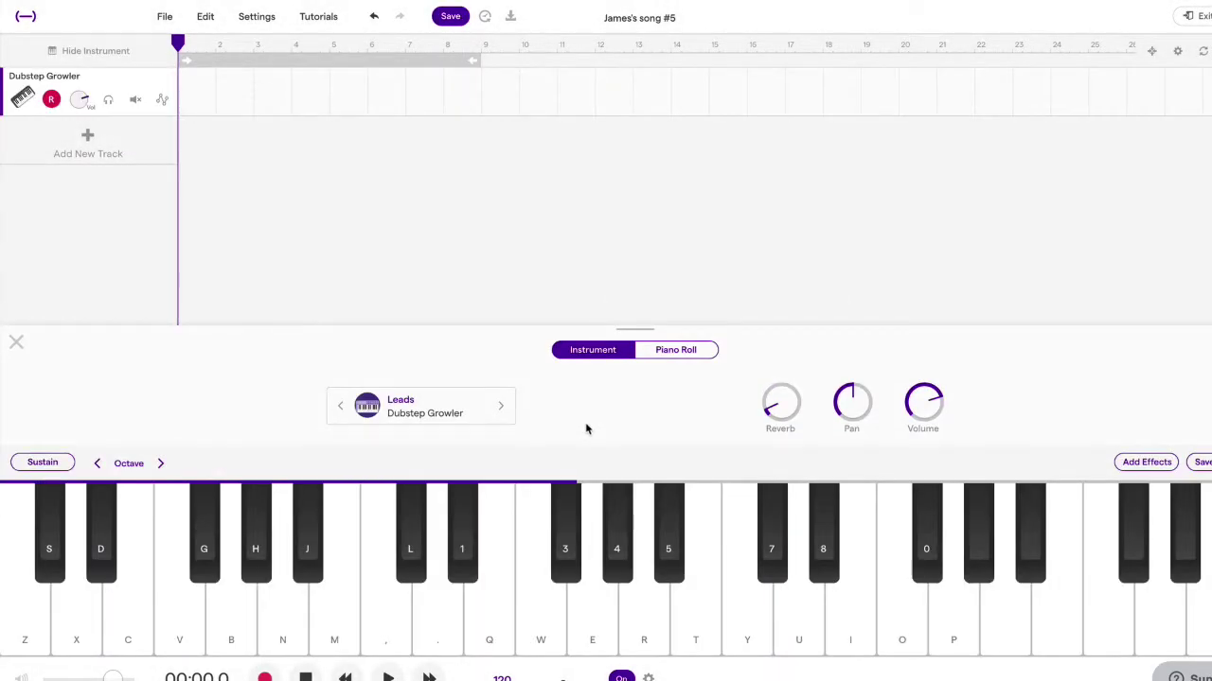
{"action": "left_click", "coordinate": [438, 409]}
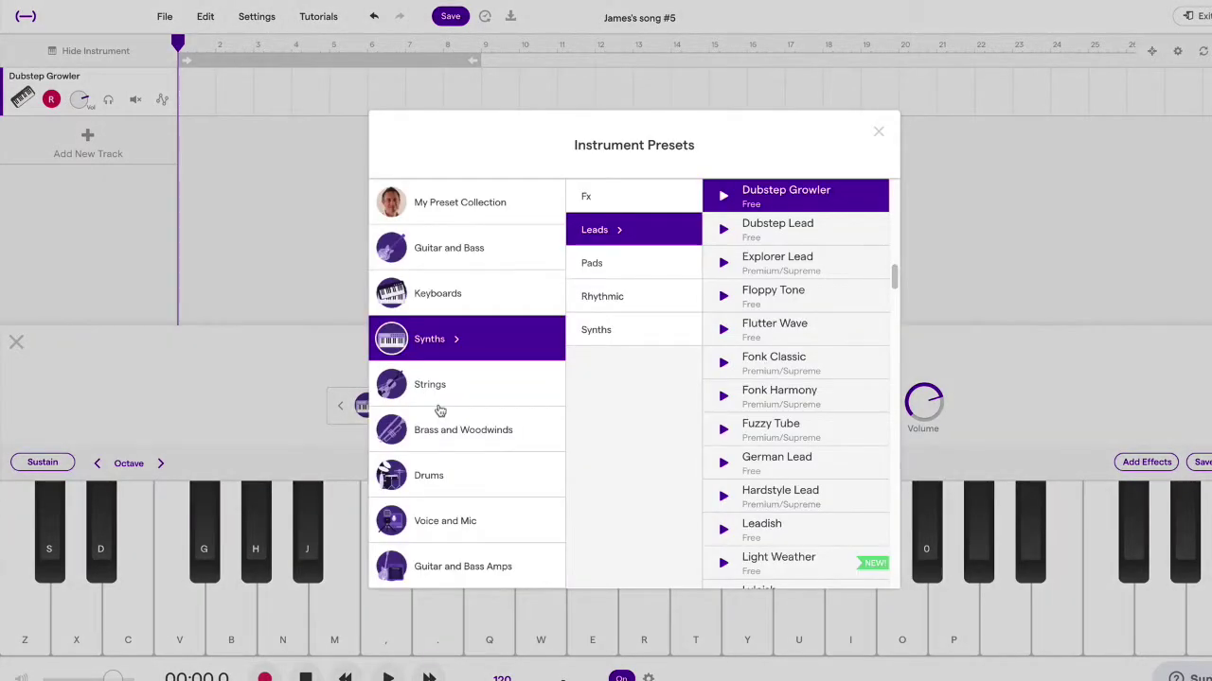
{"action": "left_click", "coordinate": [614, 331]}
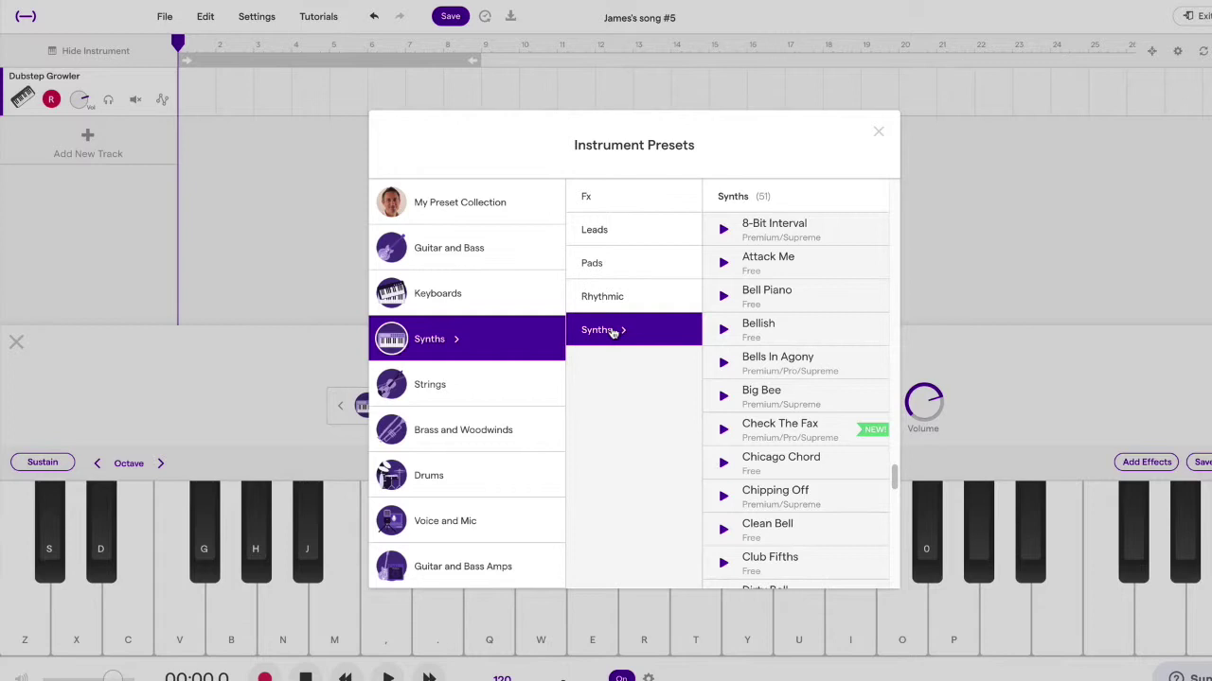
{"action": "scroll", "coordinate": [809, 407], "scroll_direction": "down", "scroll_amount": 10}
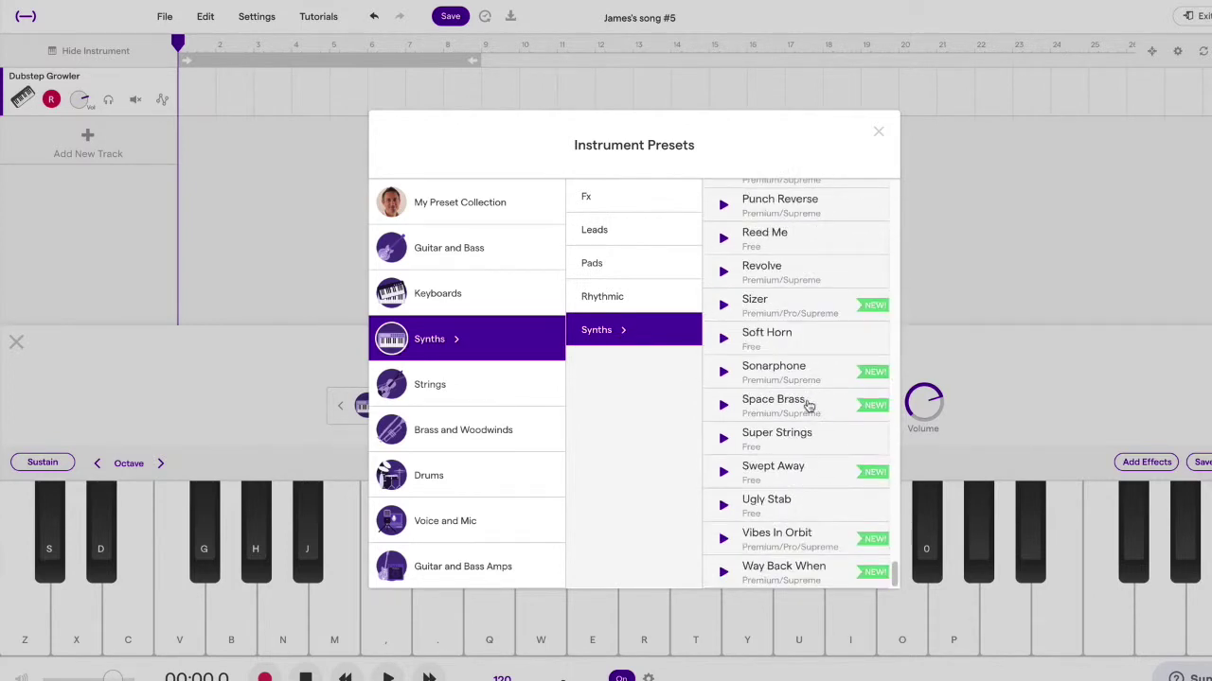
{"action": "left_click", "coordinate": [792, 247]}
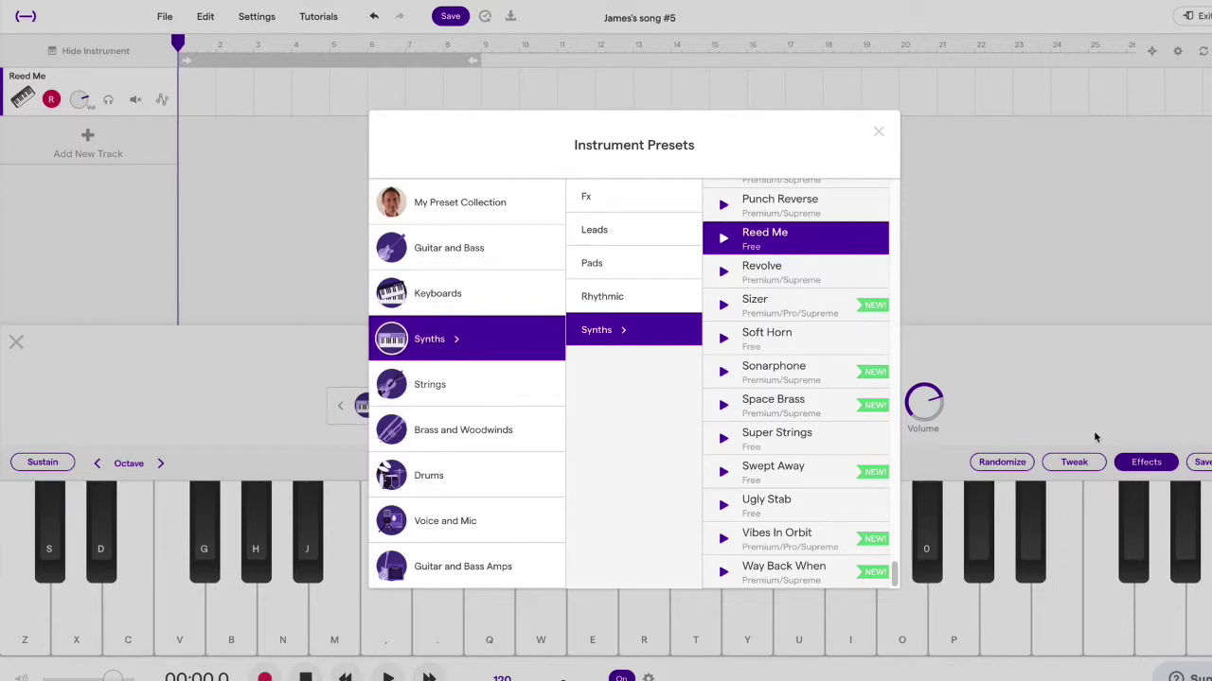
Delete the Chorus, Delay, Volume and Compressor One effects, then bring up the Tweak synth controls.
{"action": "left_click", "coordinate": [878, 131]}
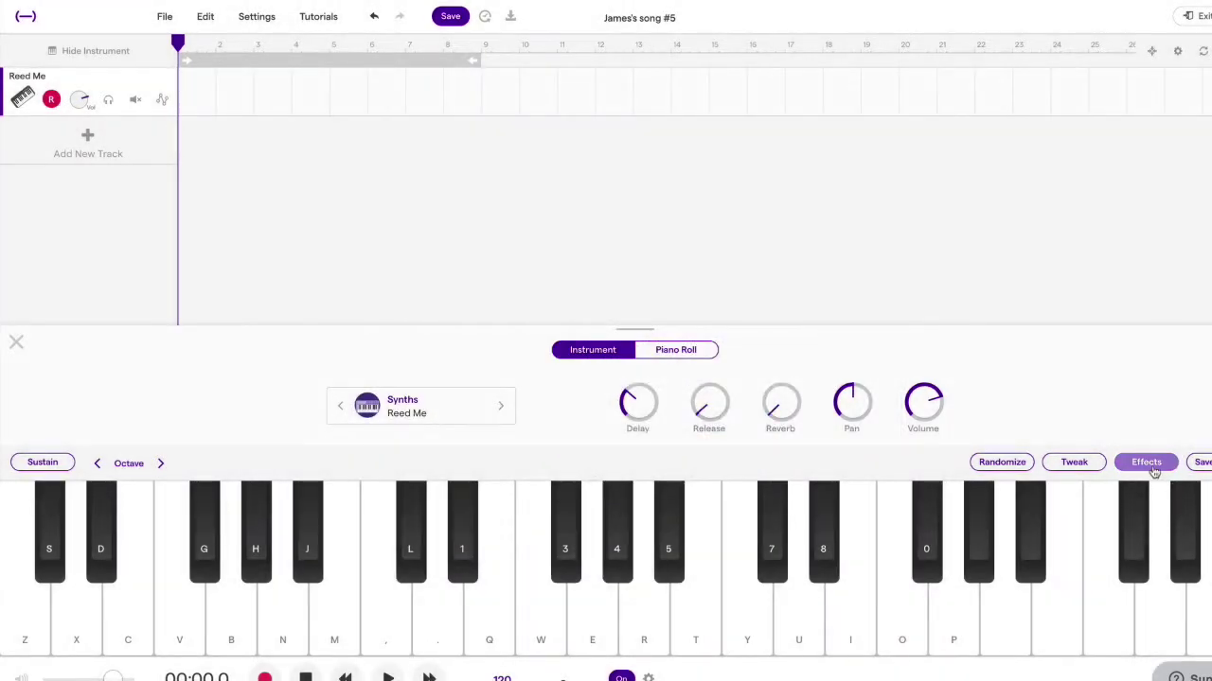
{"action": "left_click", "coordinate": [1146, 463]}
{"action": "left_click", "coordinate": [815, 355]}
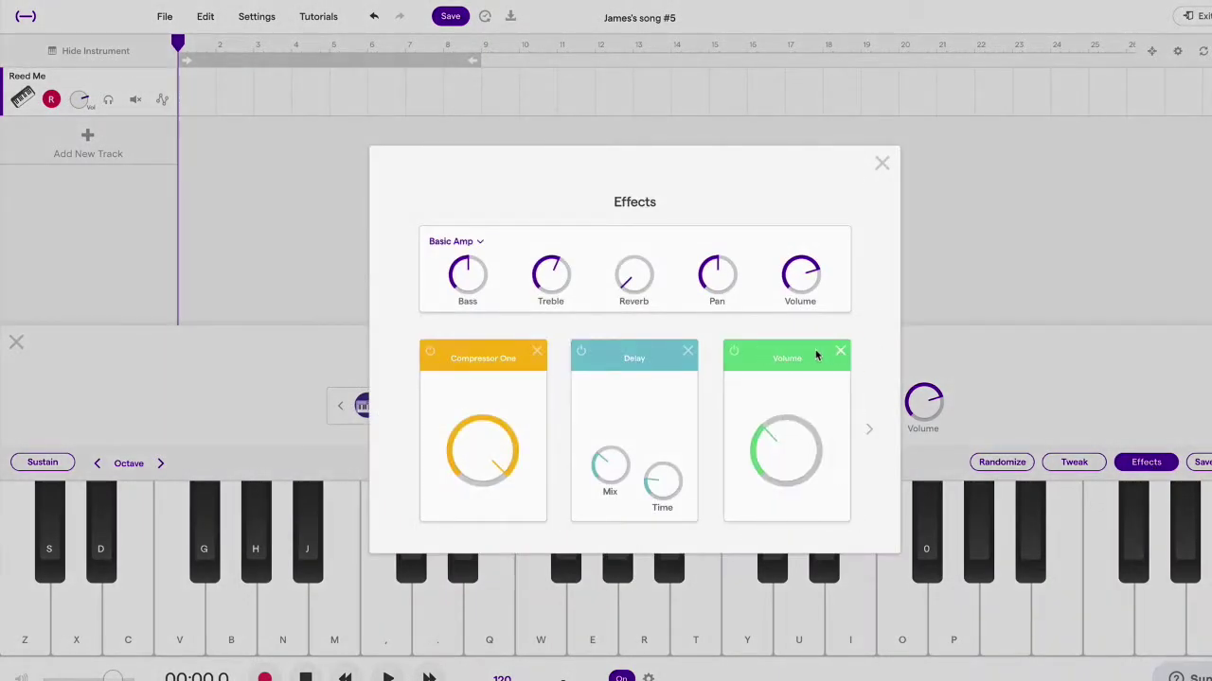
{"action": "left_click", "coordinate": [687, 351]}
{"action": "left_click", "coordinate": [686, 351]}
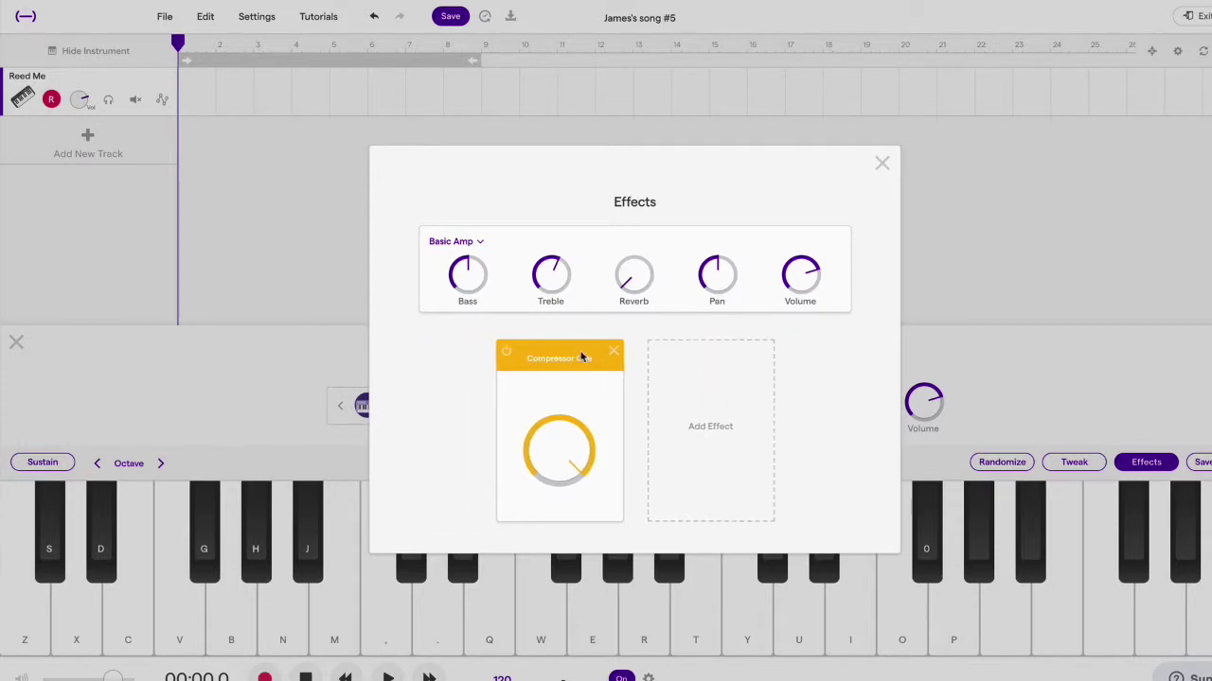
{"action": "left_click", "coordinate": [614, 352]}
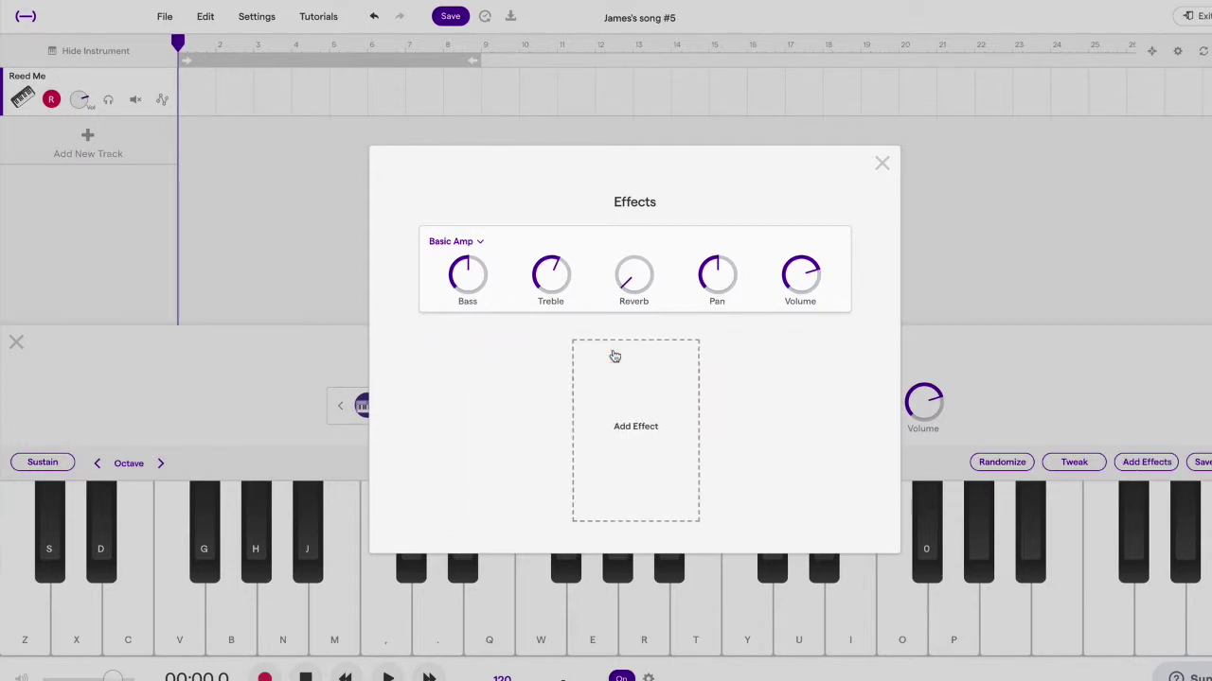
{"action": "left_click", "coordinate": [882, 165]}
{"action": "left_click", "coordinate": [1067, 469]}
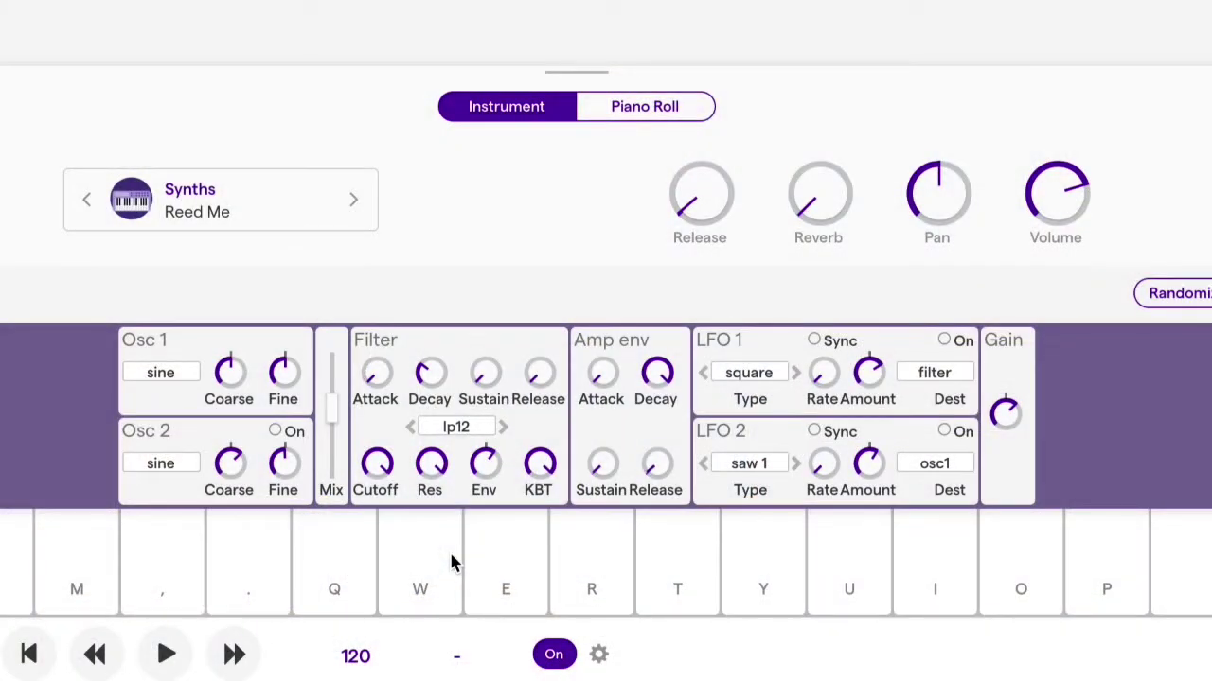
Switch Osc 1's waveform to saw and play notes on the keyboard to hear it.
{"action": "key", "text": "n"}
{"action": "left_click", "coordinate": [166, 375]}
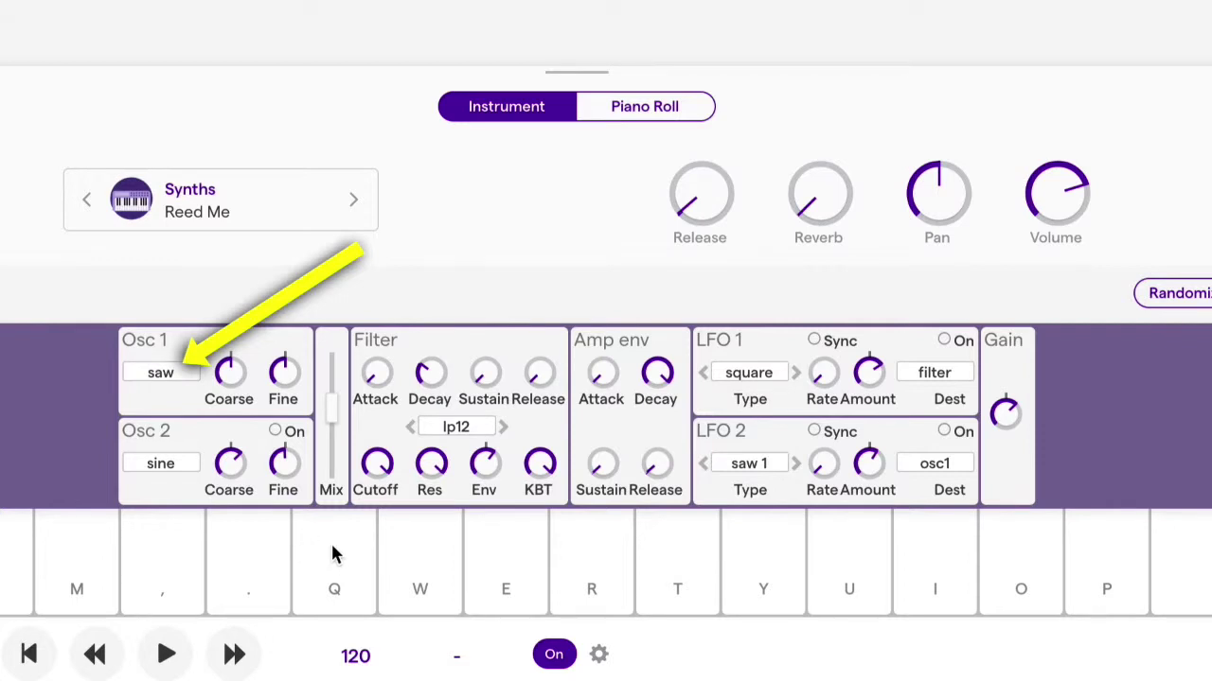
{"action": "key", "text": "comma"}
{"action": "key", "text": "m"}
{"action": "key", "text": "comma"}
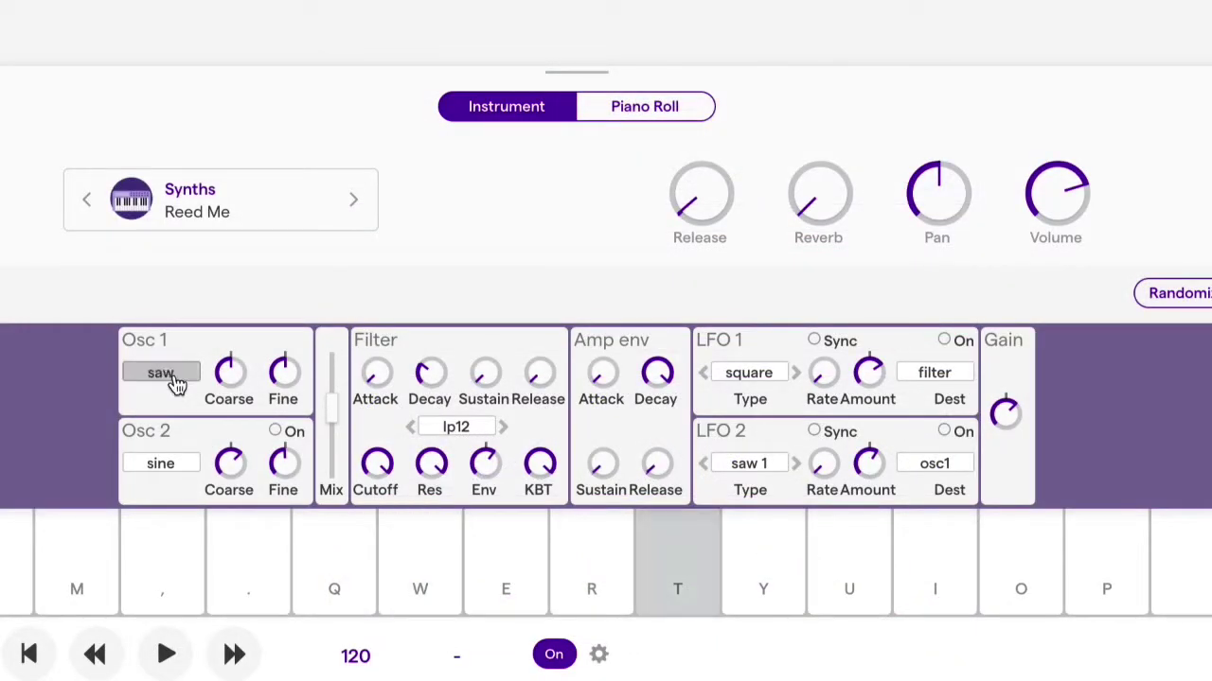
{"action": "key", "text": "w"}
{"action": "key", "text": "w"}
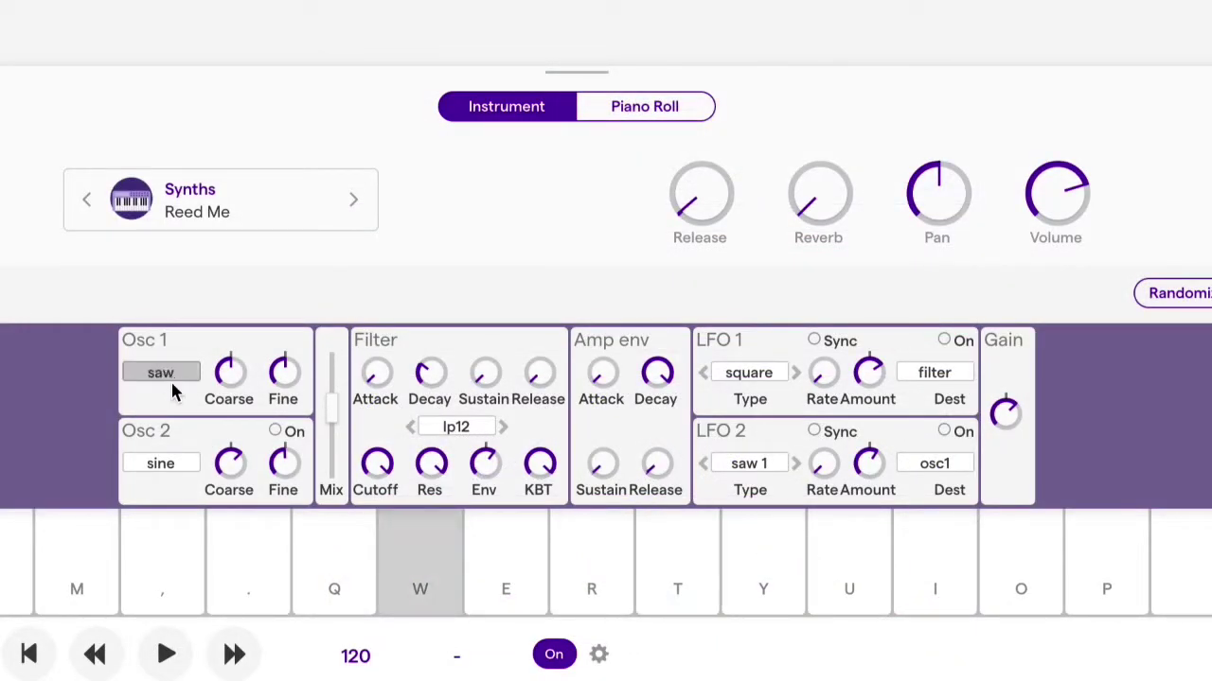
Turn on the second oscillator and play notes to hear the change.
{"action": "key", "text": "t"}
{"action": "key", "text": "y"}
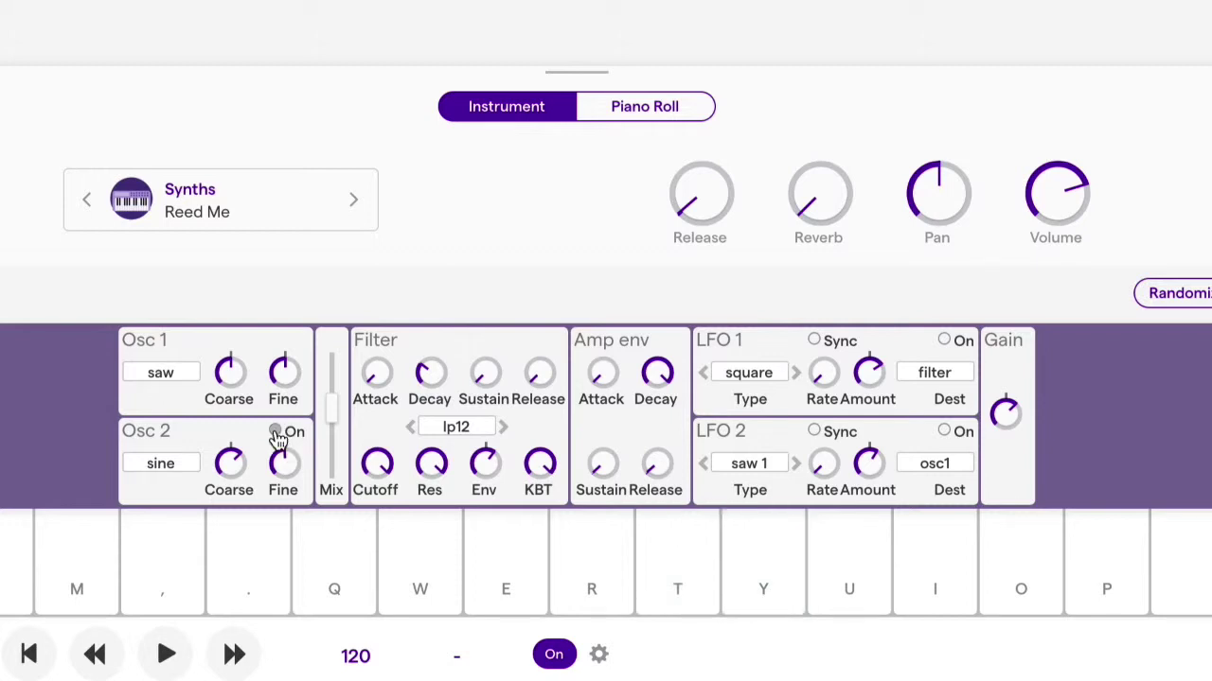
{"action": "left_click", "coordinate": [276, 432]}
{"action": "key", "text": "w"}
{"action": "key", "text": "e"}
Change Osc 1 to a square wave and tune Osc 2's coarse pitch down to -10.
{"action": "left_click", "coordinate": [165, 375]}
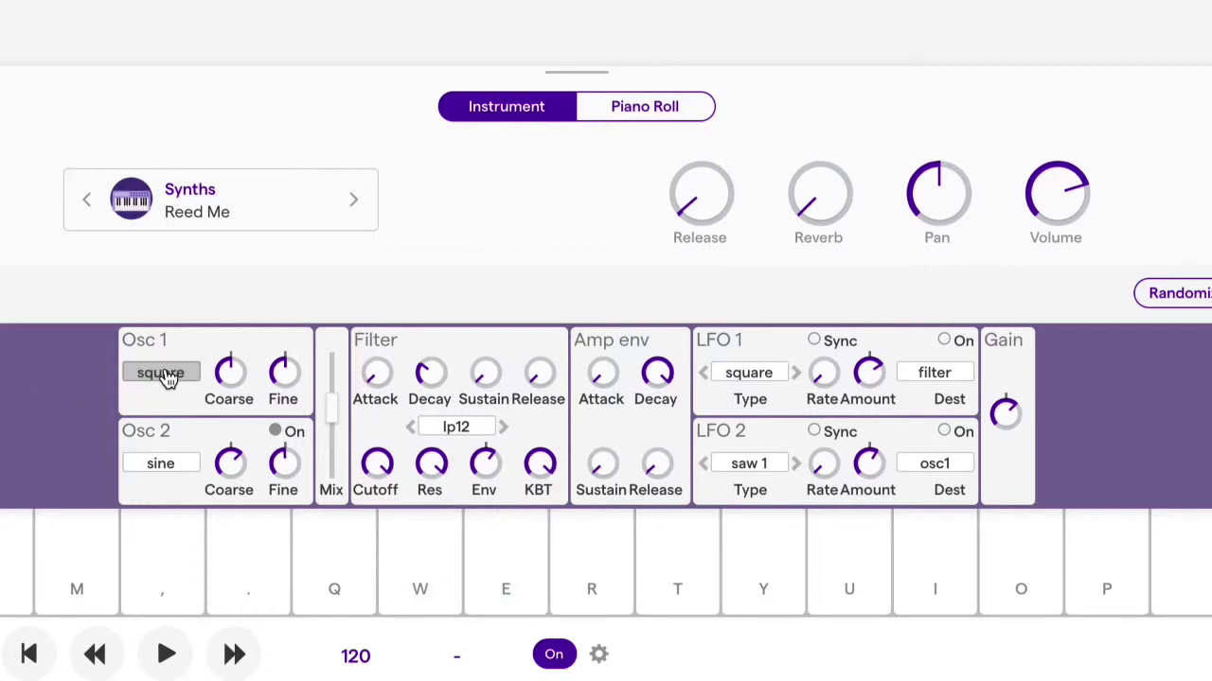
{"action": "key", "text": "w"}
{"action": "key", "text": "e"}
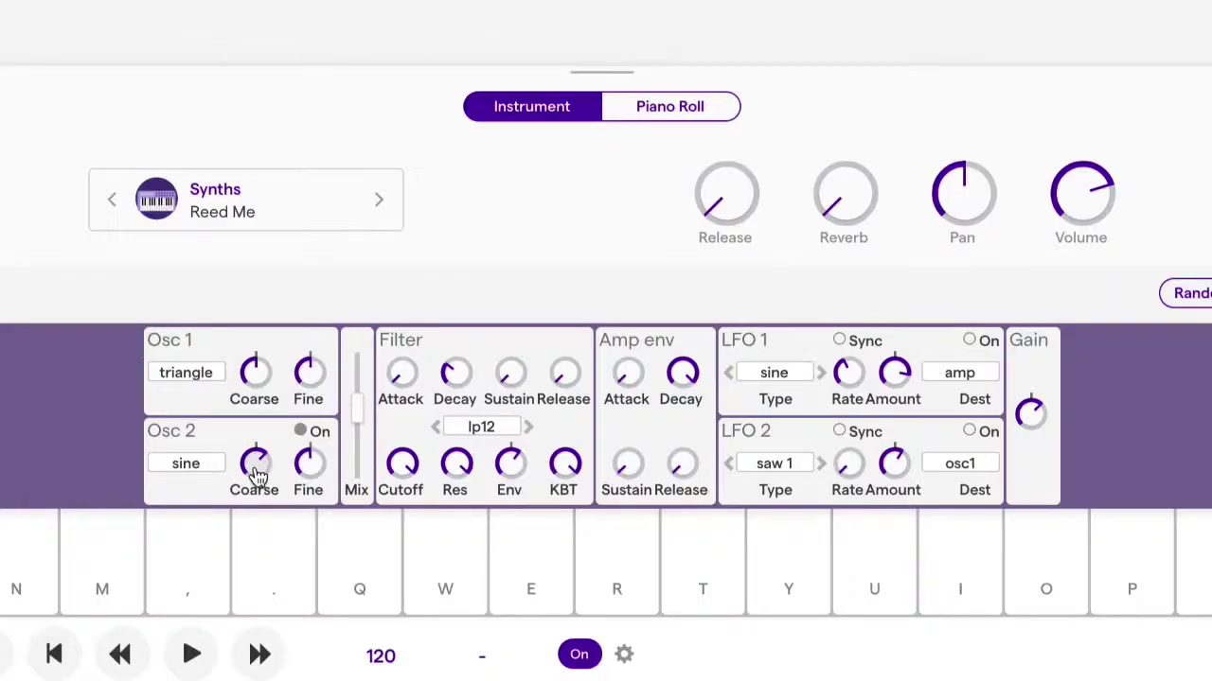
{"action": "left_click_drag", "start_coordinate": [256, 460], "coordinate": [259, 651]}
{"action": "left_click_drag", "start_coordinate": [254, 462], "coordinate": [257, 577]}
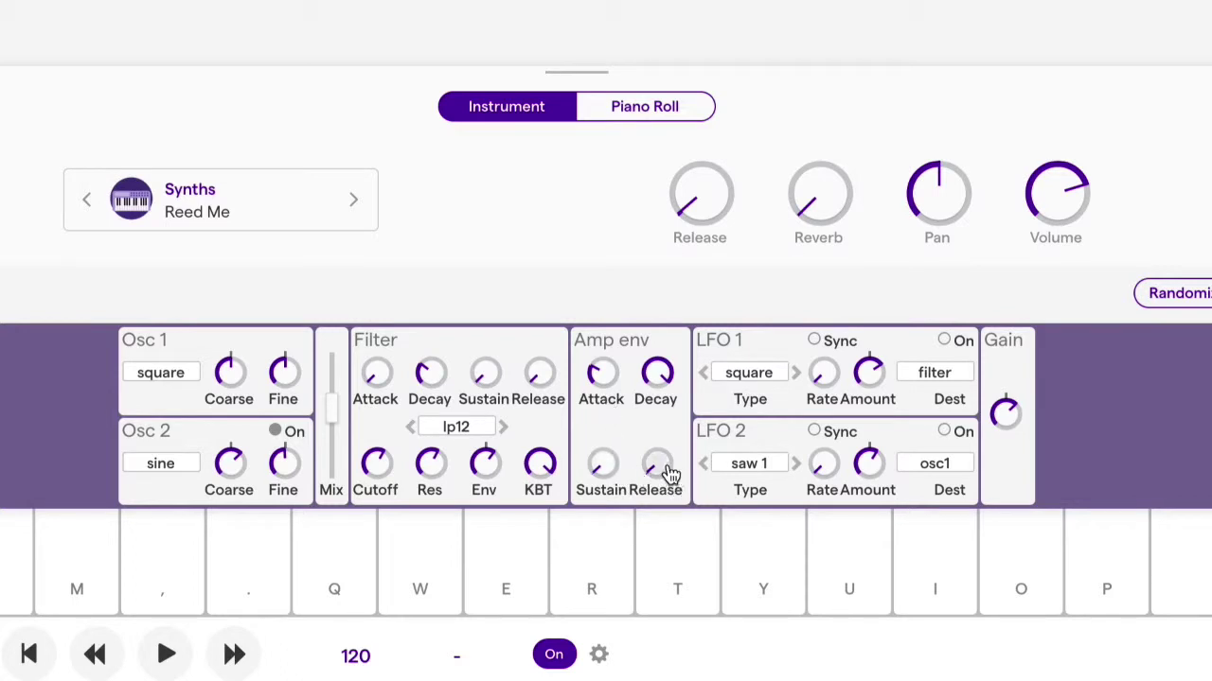
Raise the amp envelope Release, then pull it back down to a shorter value.
{"action": "left_click_drag", "start_coordinate": [657, 464], "coordinate": [652, 190]}
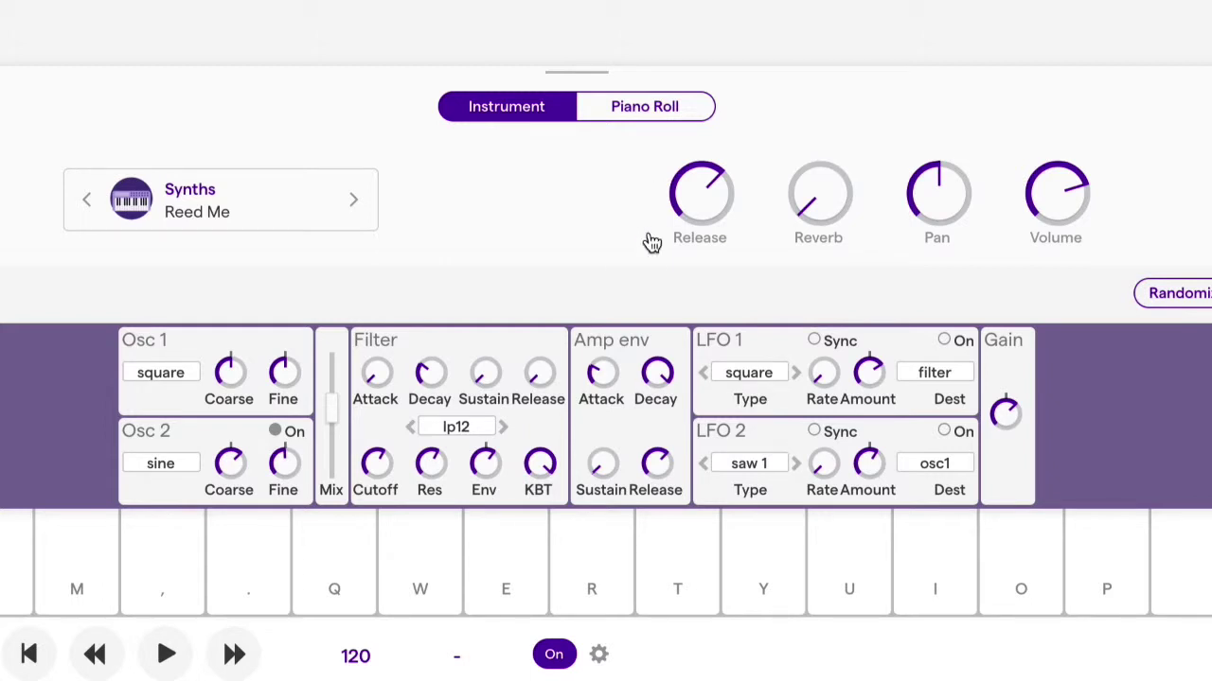
{"action": "left_click_drag", "start_coordinate": [676, 484], "coordinate": [673, 627]}
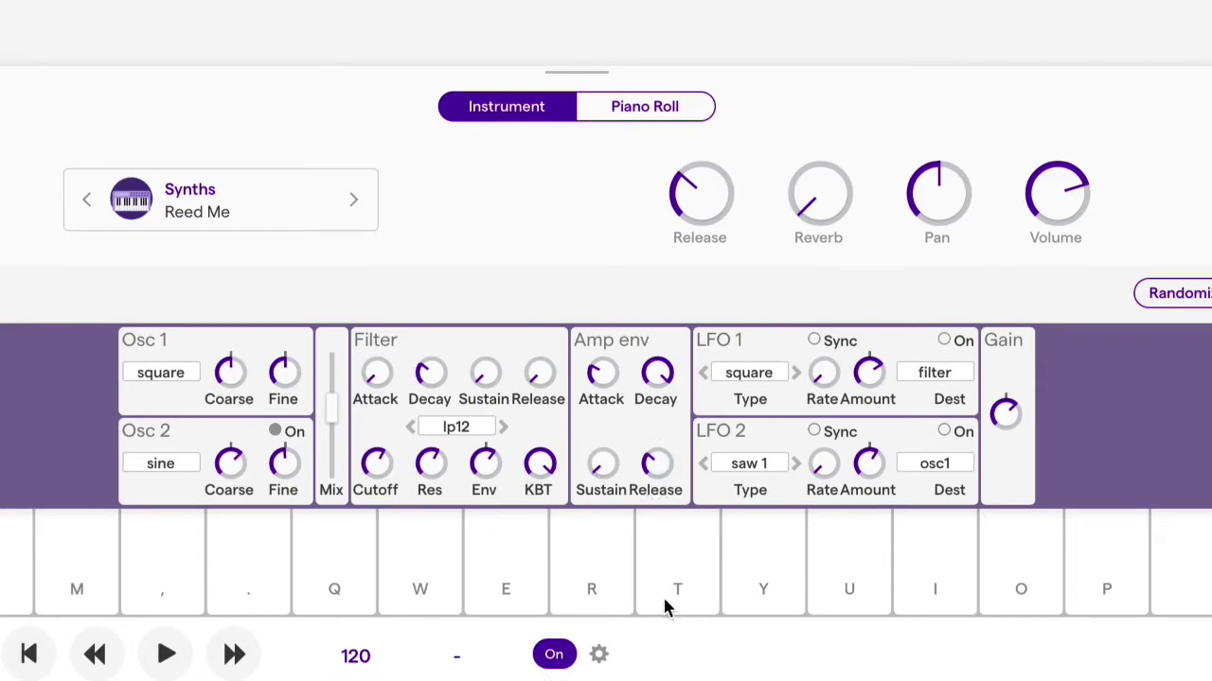